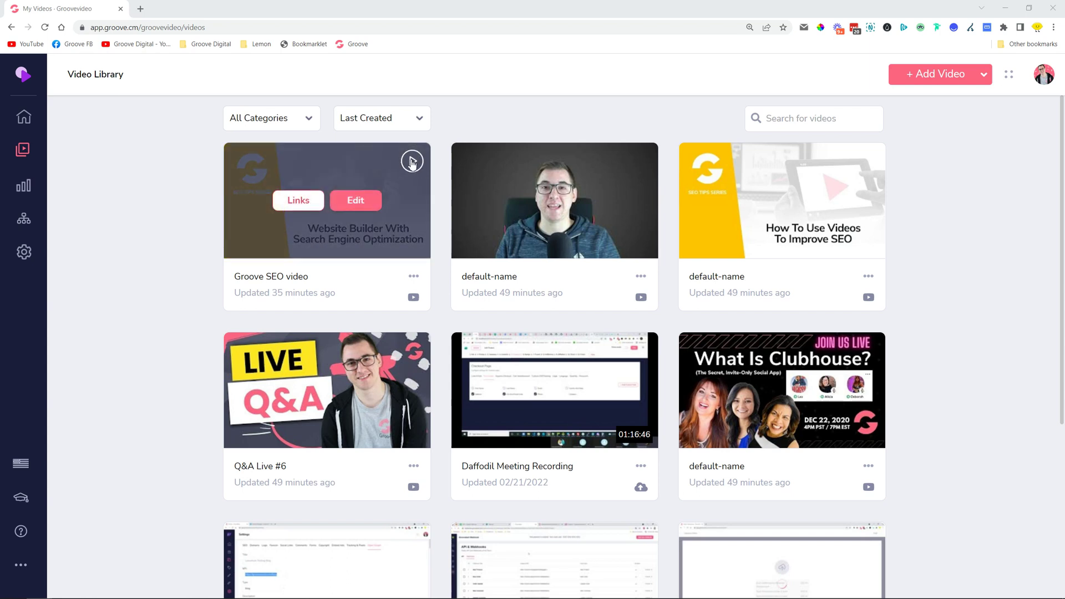
- Preview the Groove SEO video, view its embed code, then open and dismiss its edit actions
left_click(412, 161)
left_click(828, 164)
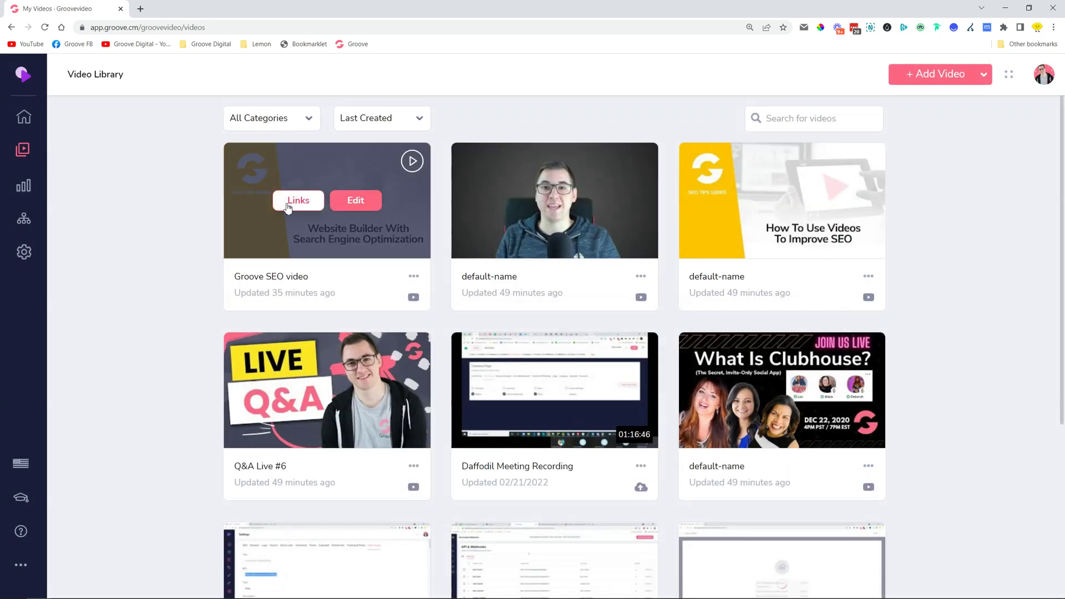
left_click(291, 201)
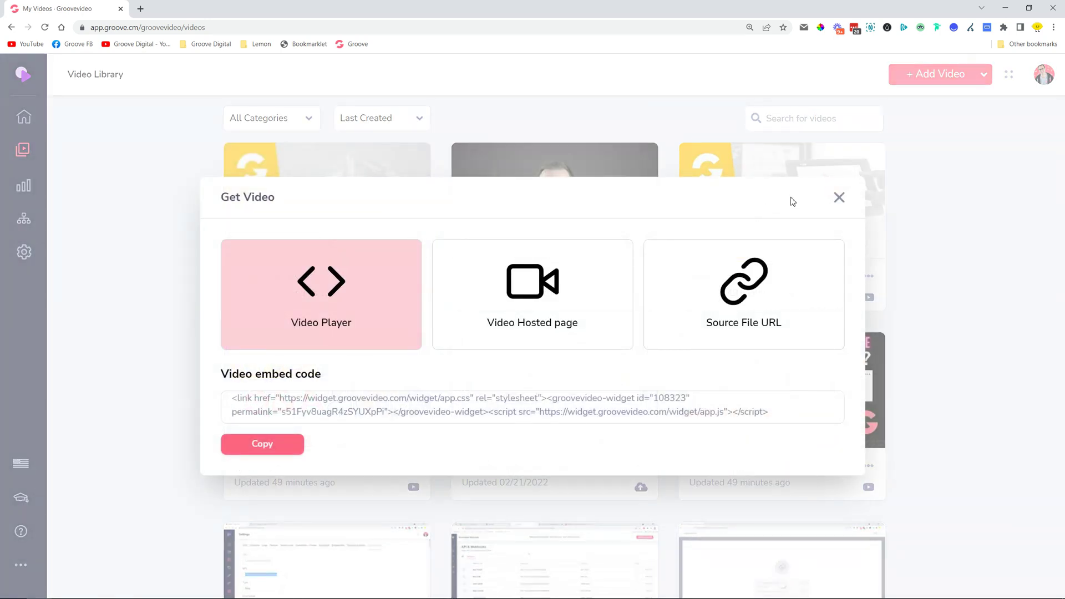
left_click(840, 198)
left_click(355, 200)
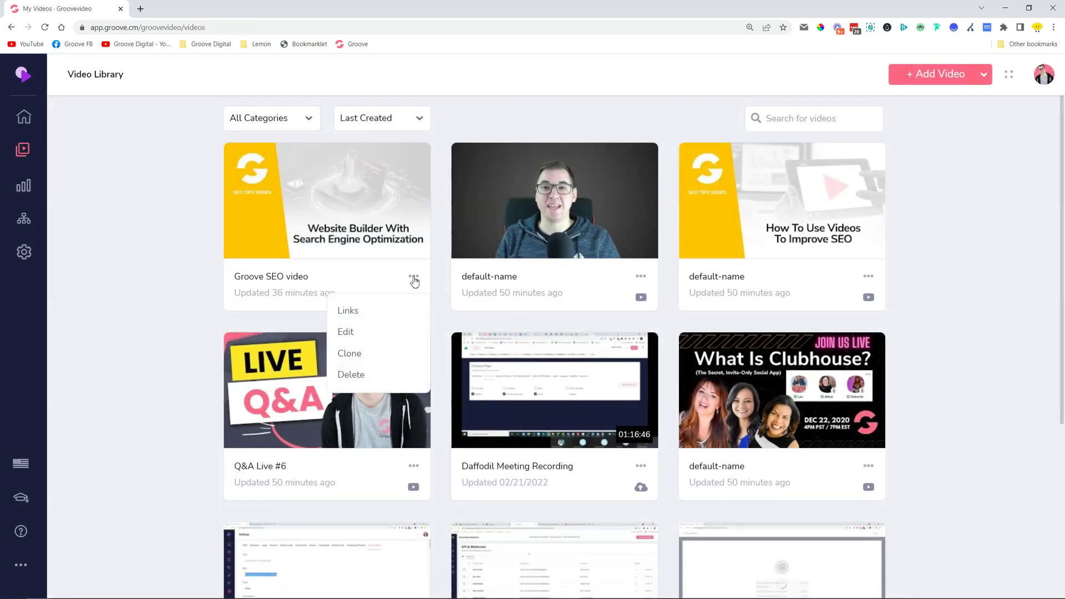
left_click(137, 295)
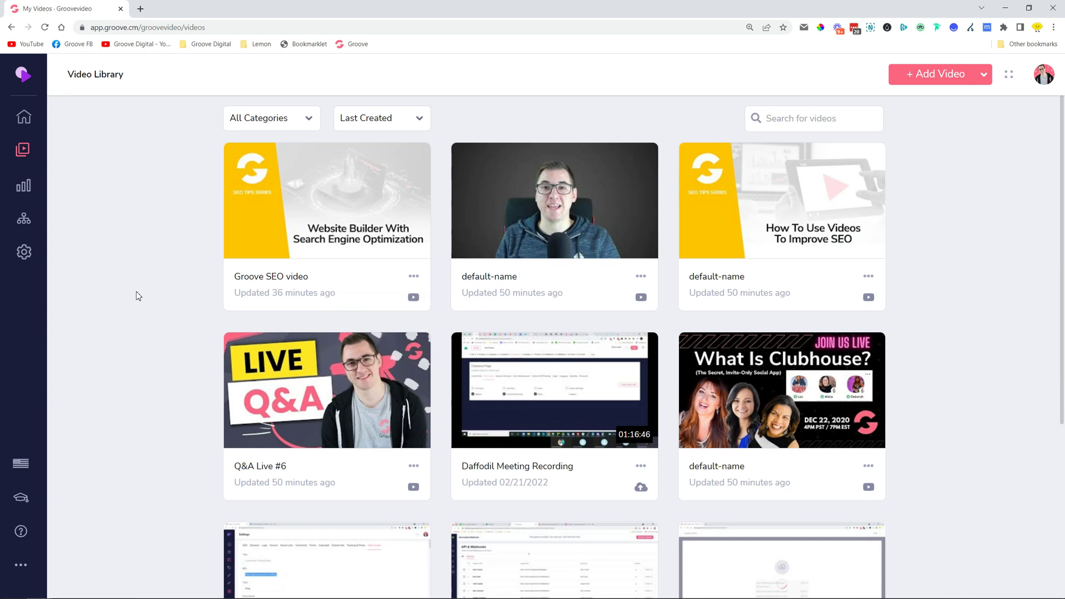
- Play the Groove SEO video in Video Preview, then close the preview
mouse_move(327, 201)
left_click(414, 166)
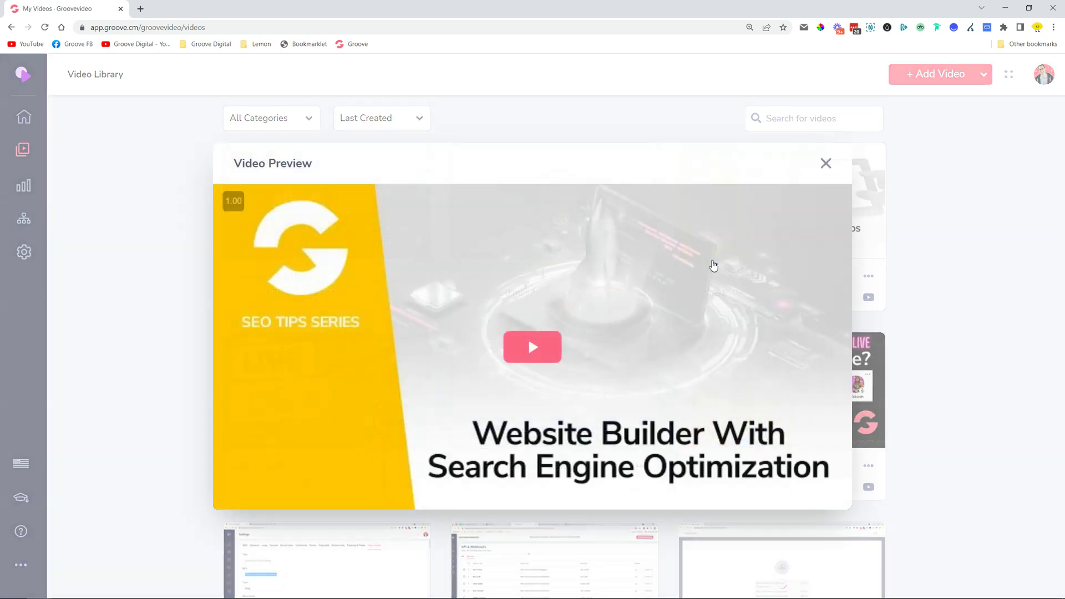
left_click(532, 348)
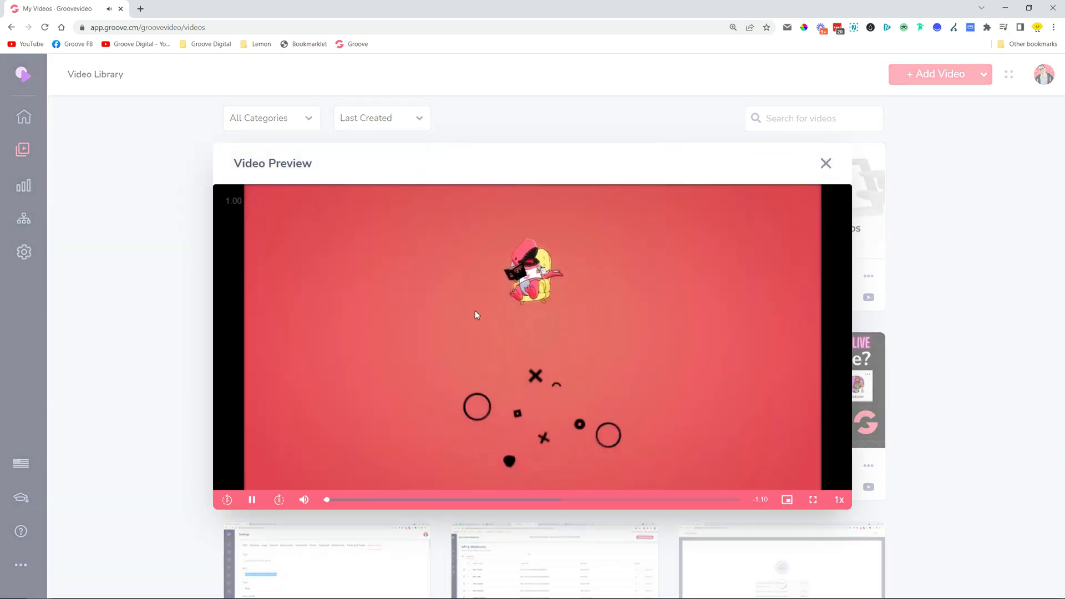
left_click(826, 163)
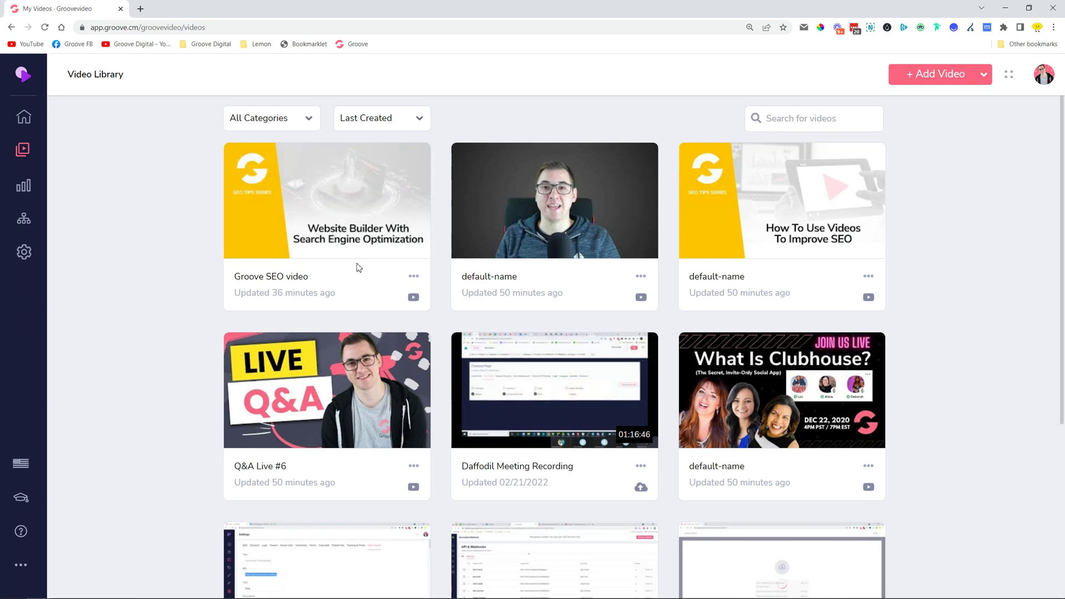
- Filter to Oranges, open and exit Mobile App's editor, then show all categories again
left_click(271, 118)
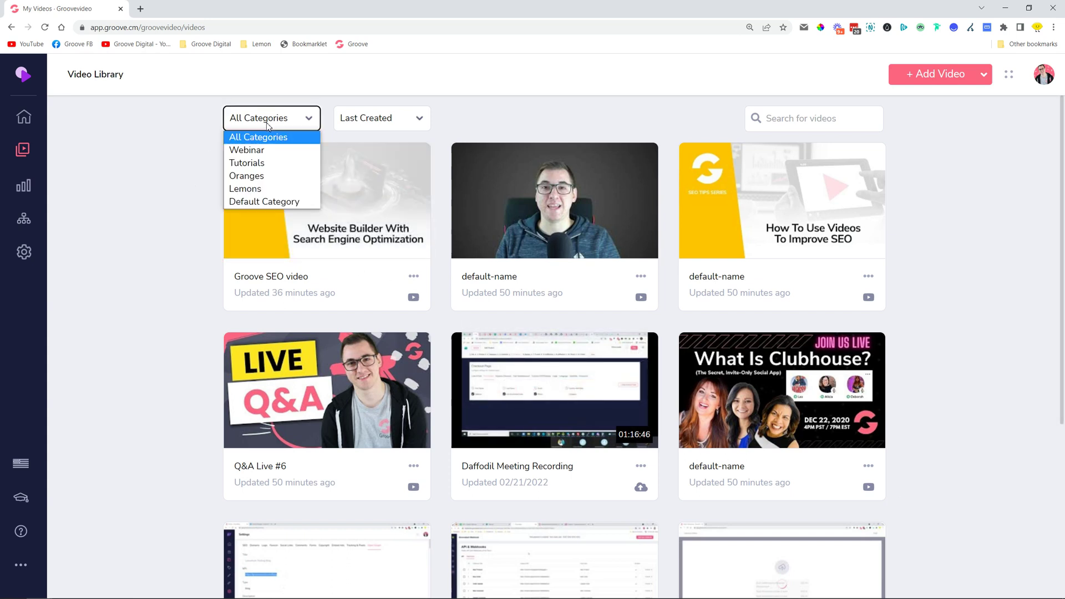
left_click(246, 176)
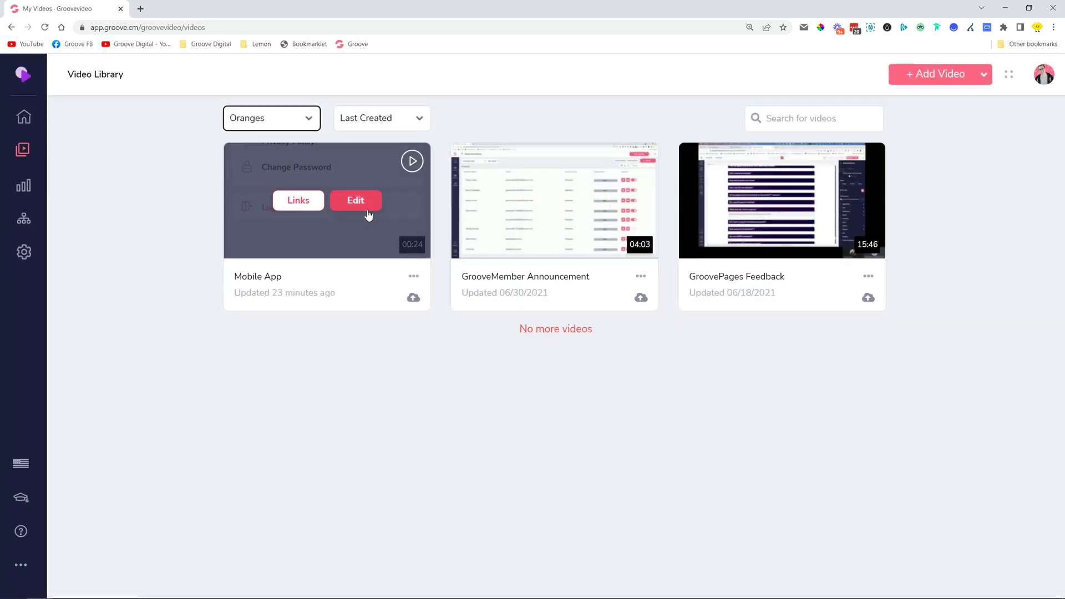
left_click(368, 208)
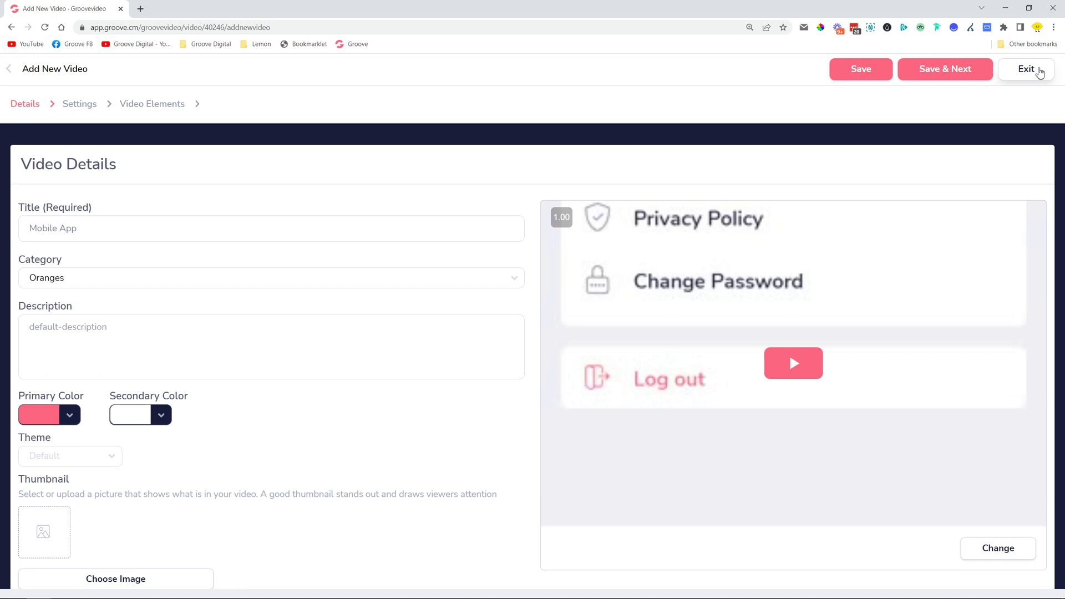
left_click(1039, 71)
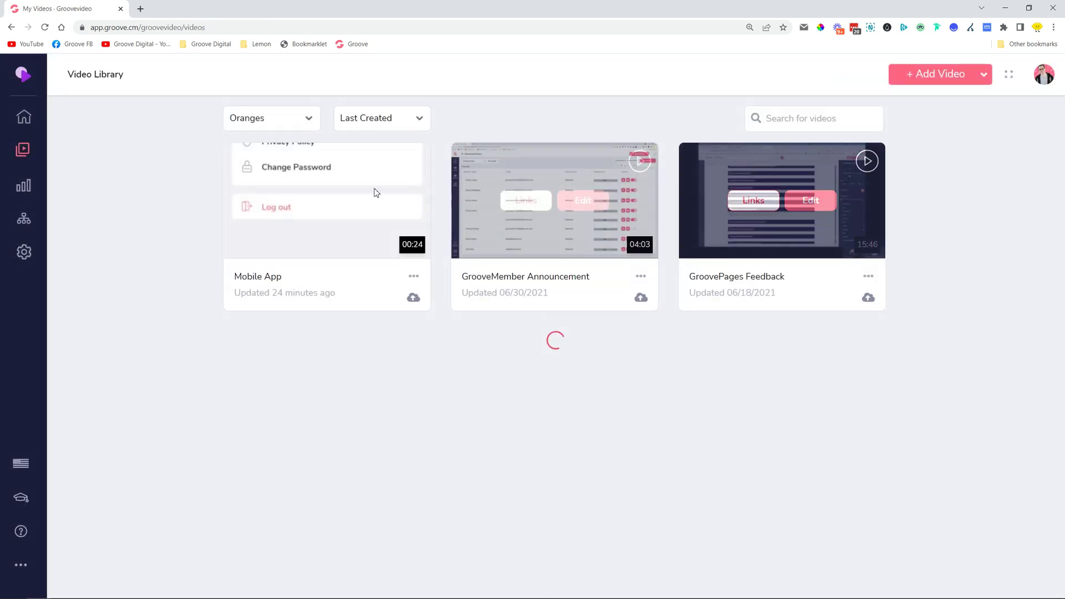
left_click(287, 120)
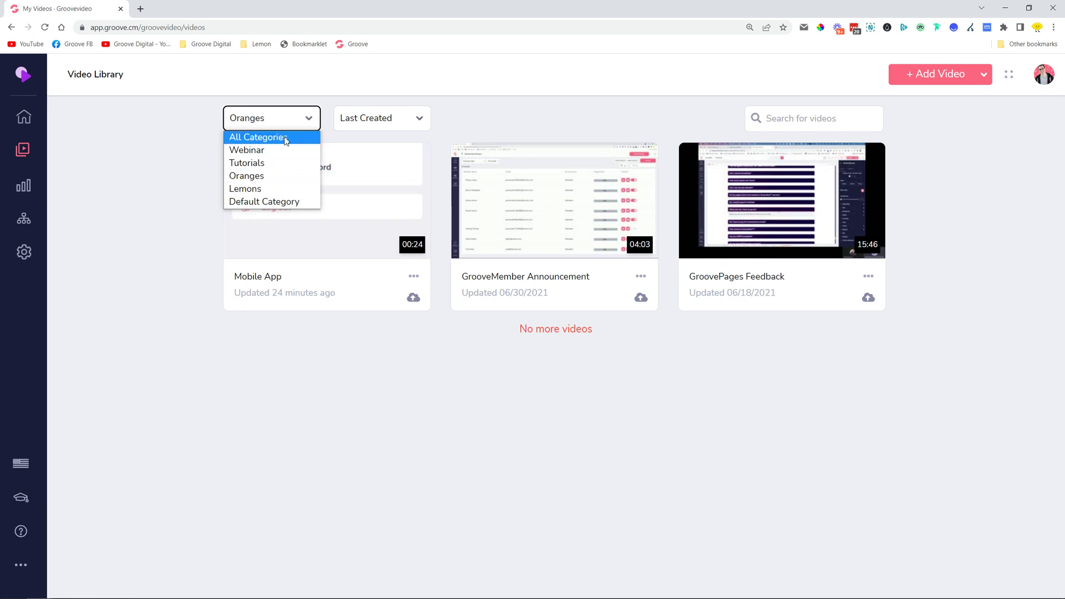
left_click(258, 137)
scroll(726, 385, "down", 5)
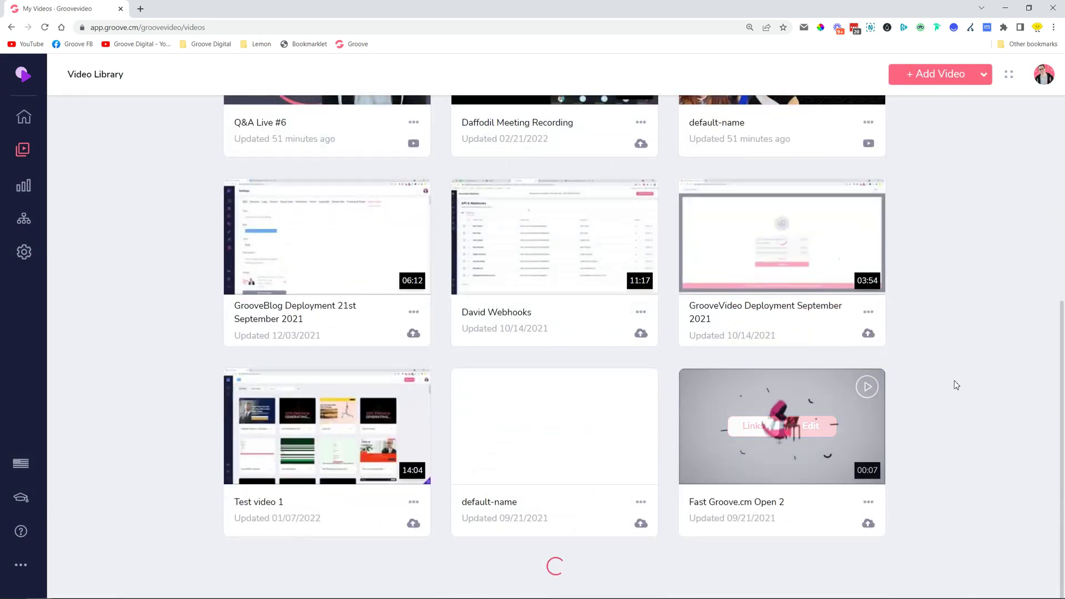
scroll(582, 334, "up", 10)
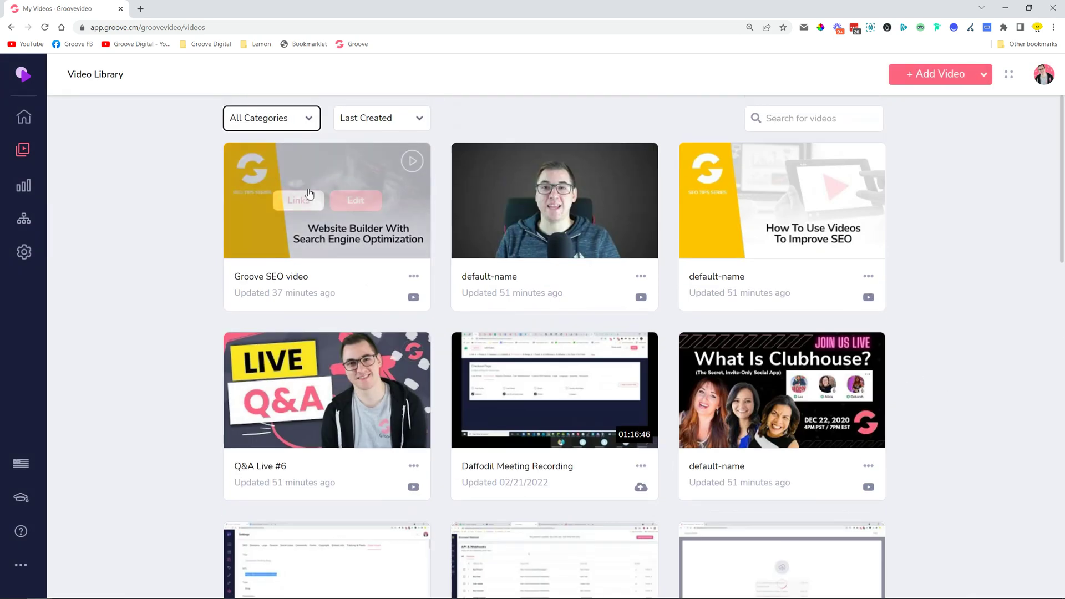
left_click(296, 126)
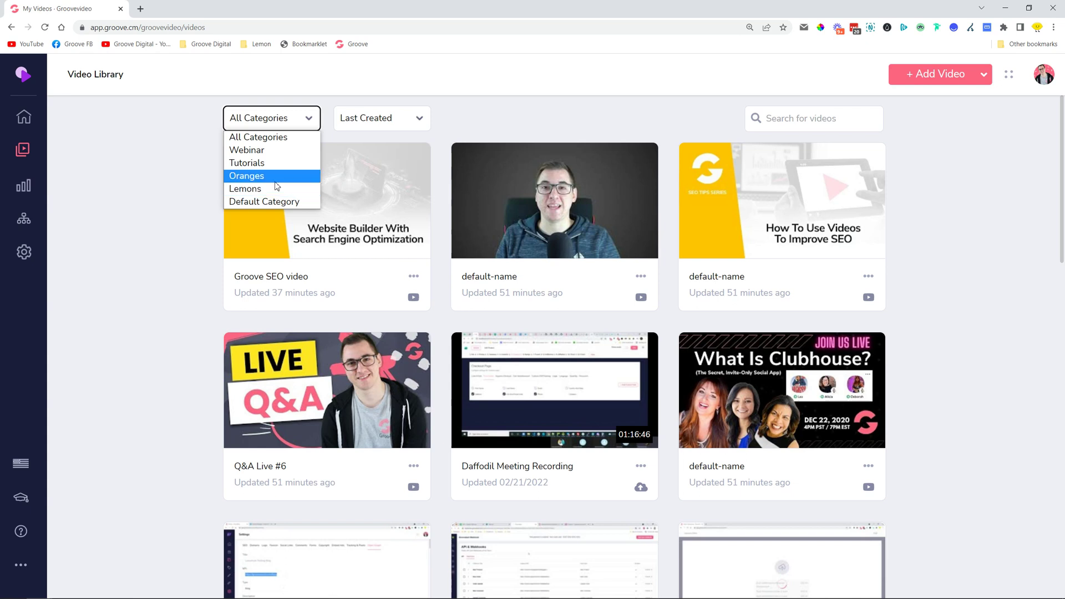
left_click(247, 176)
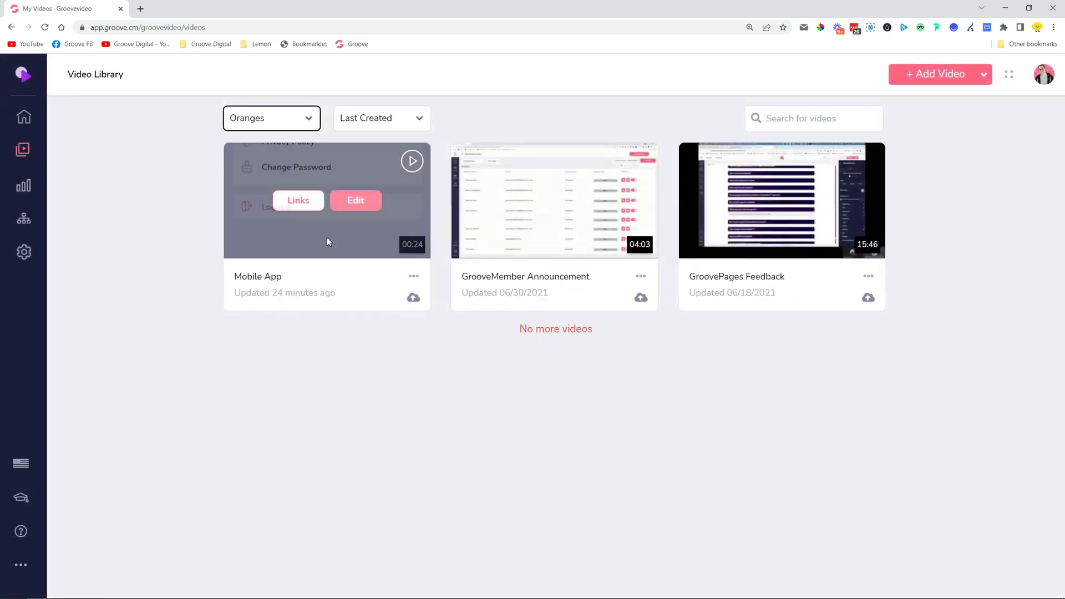
left_click(355, 200)
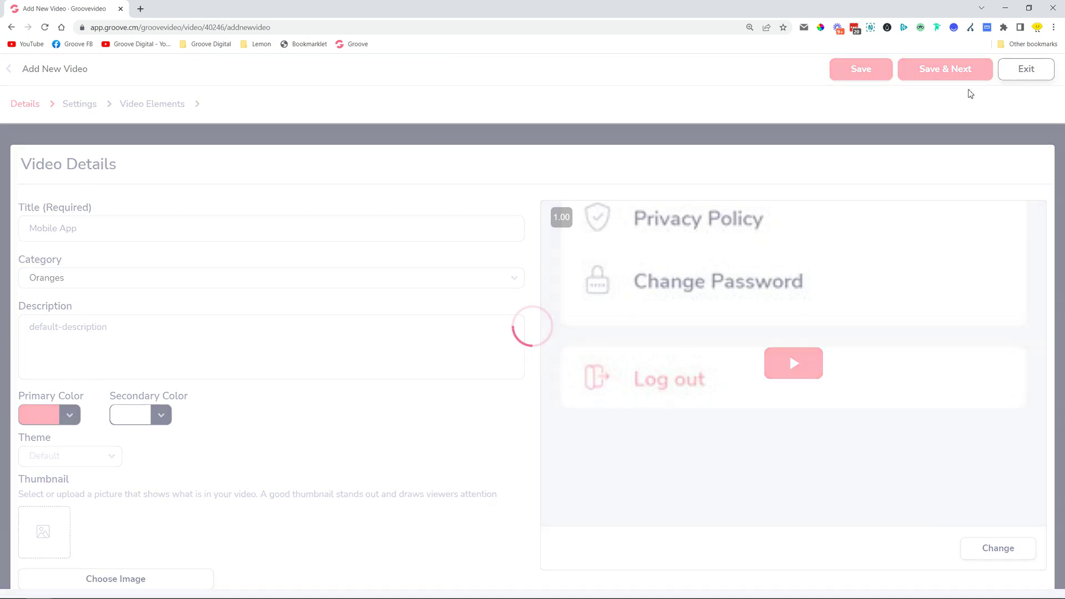